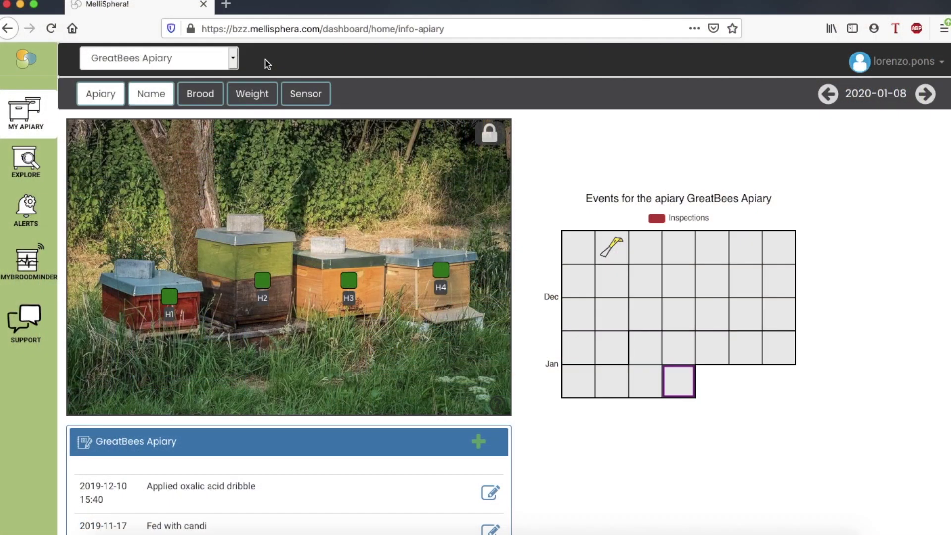
# Step: Keep GreatBees Apiary as the selected apiary
pyautogui.click(234, 61)
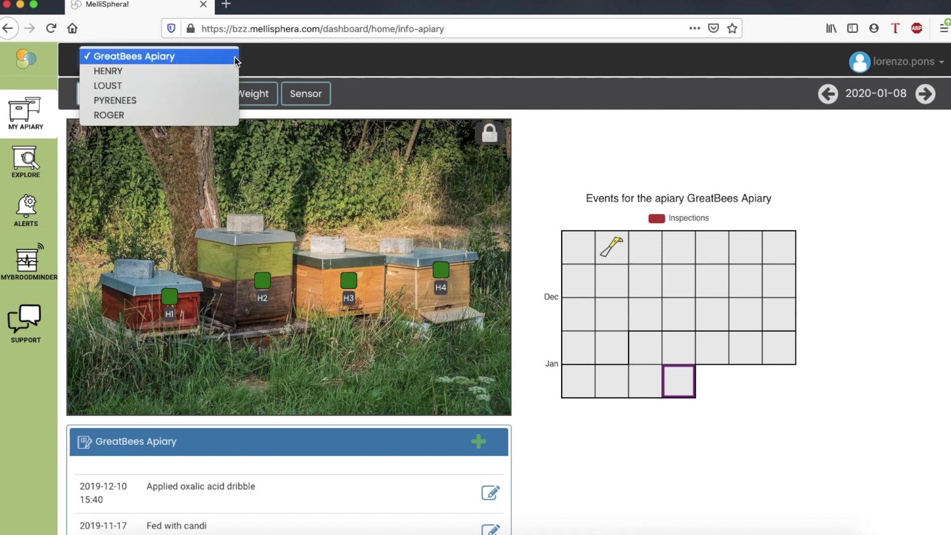
pyautogui.click(261, 61)
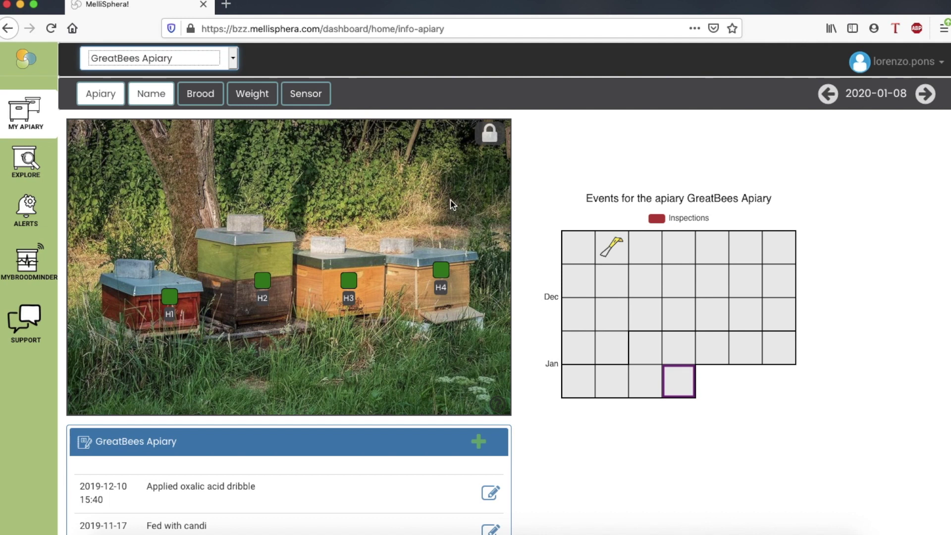
pyautogui.moveTo(610, 254)
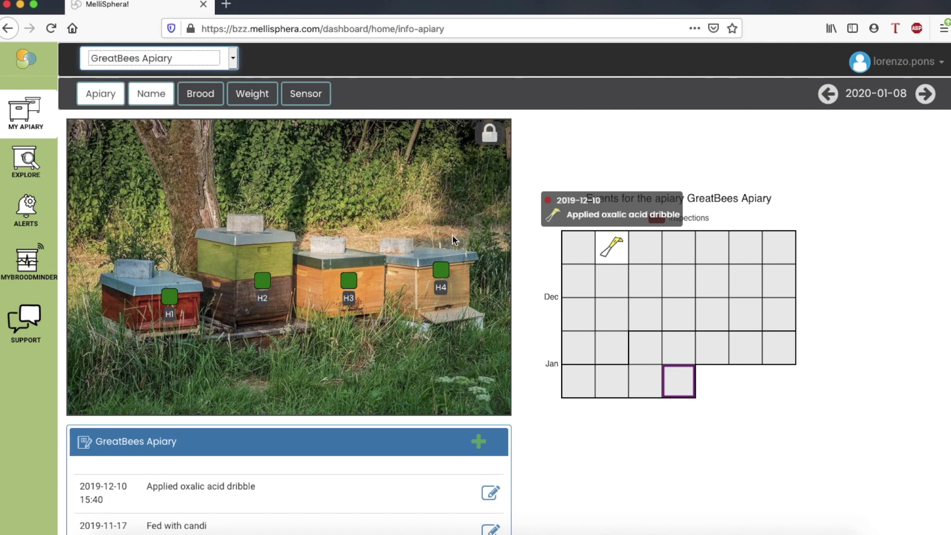
pyautogui.click(283, 213)
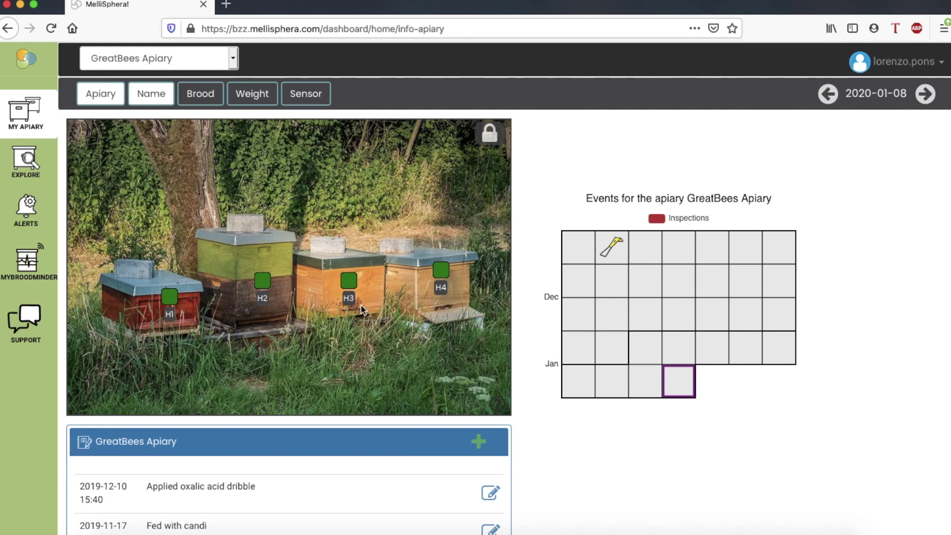
# Step: Cycle the hive photo labels through brood level, weight (H3 at 33,2 kg), sensor ids, then names H1–H4
pyautogui.click(206, 99)
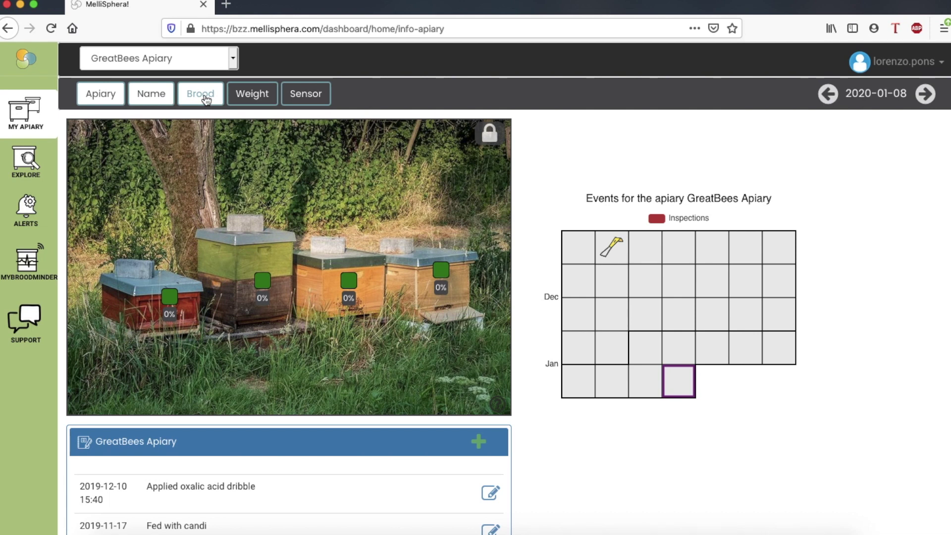
pyautogui.click(260, 98)
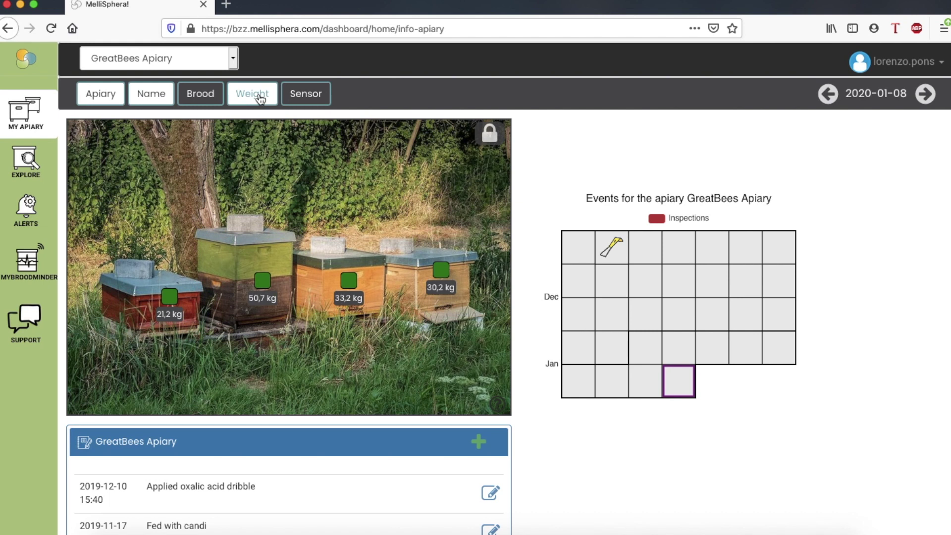
pyautogui.click(163, 321)
pyautogui.click(348, 299)
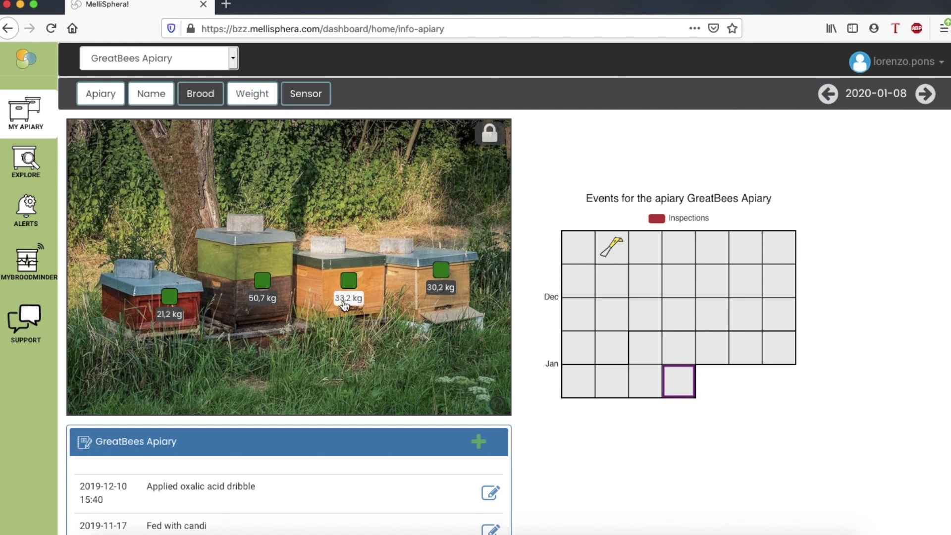
pyautogui.click(307, 95)
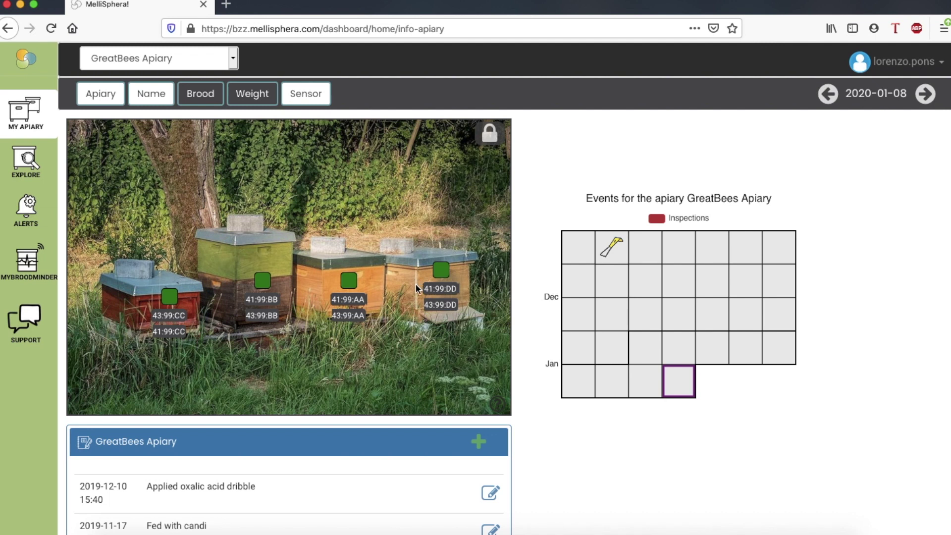
pyautogui.click(426, 292)
pyautogui.click(150, 98)
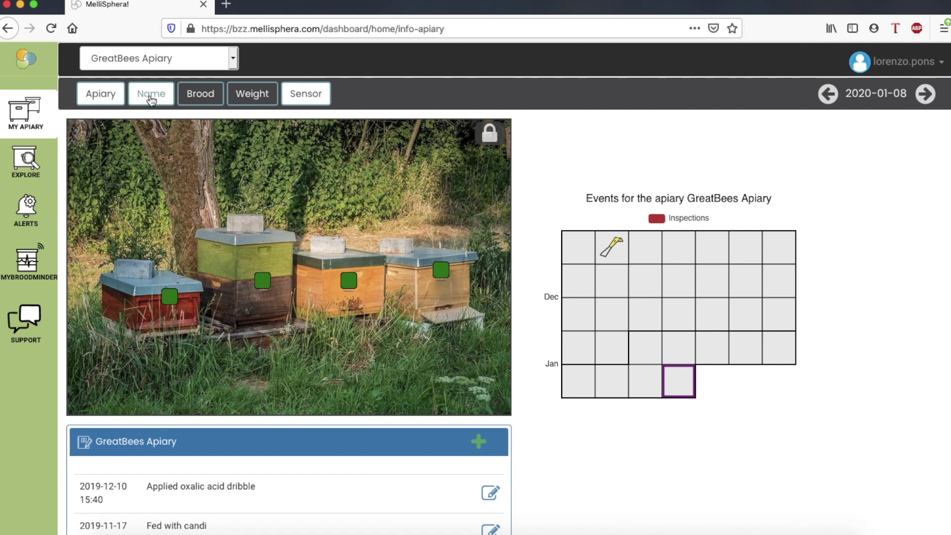
# Step: Open hive H3's dashboard, browse its events, brood-level and productivity calendars, then open its detailed charts
pyautogui.click(349, 281)
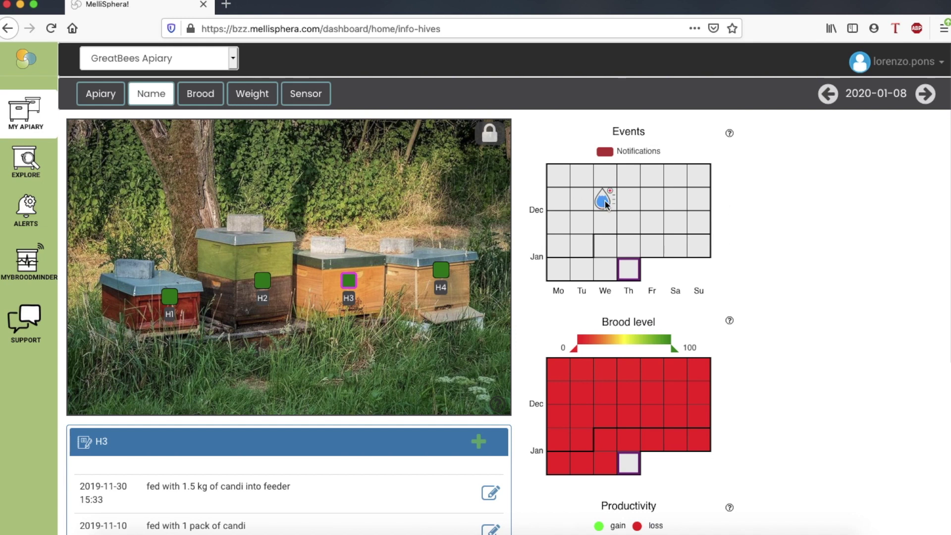
pyautogui.moveTo(605, 204)
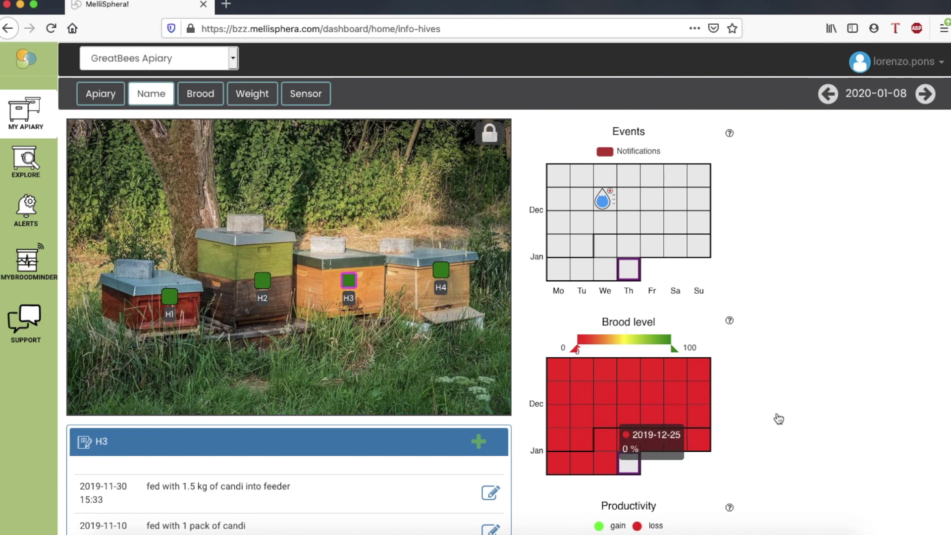
pyautogui.scroll(-1, 783, 395)
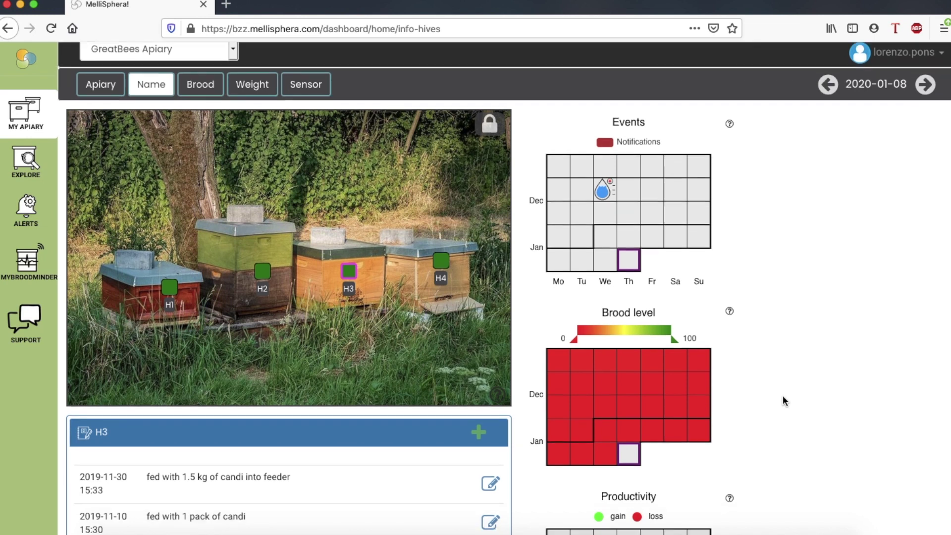
pyautogui.scroll(1, 782, 395)
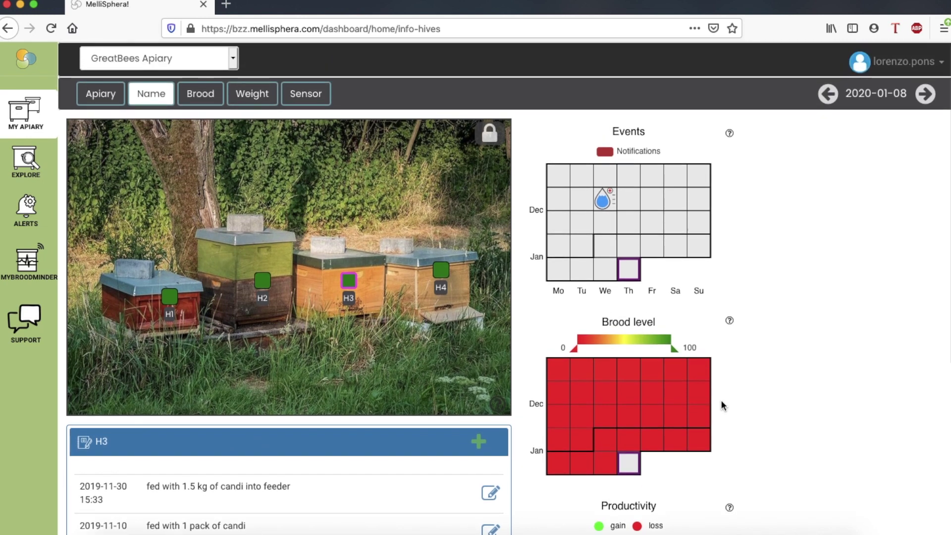
pyautogui.scroll(-3, 754, 395)
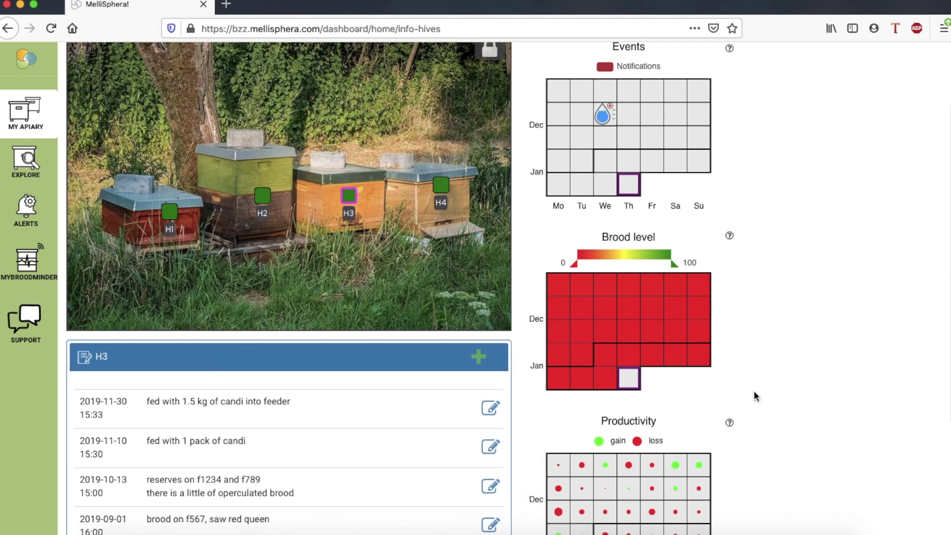
pyautogui.scroll(-3, 754, 395)
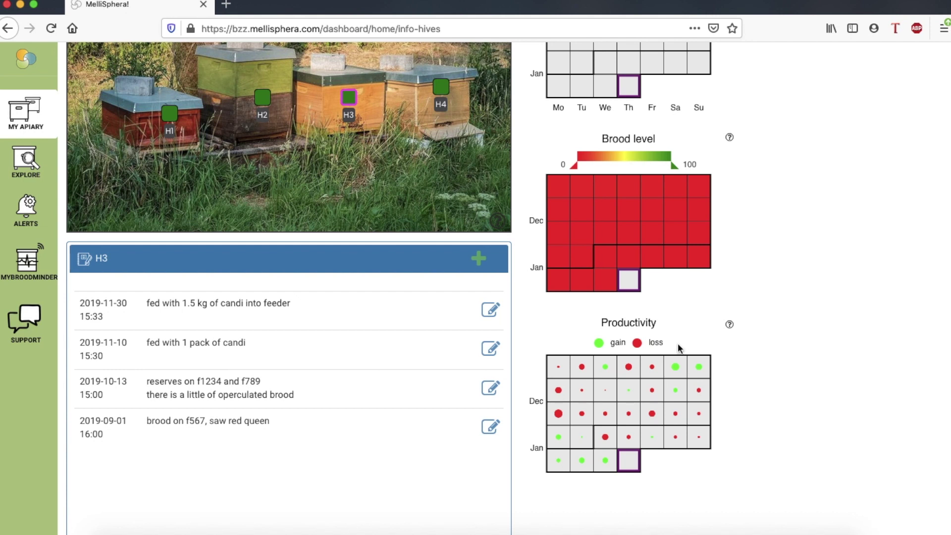
pyautogui.moveTo(675, 368)
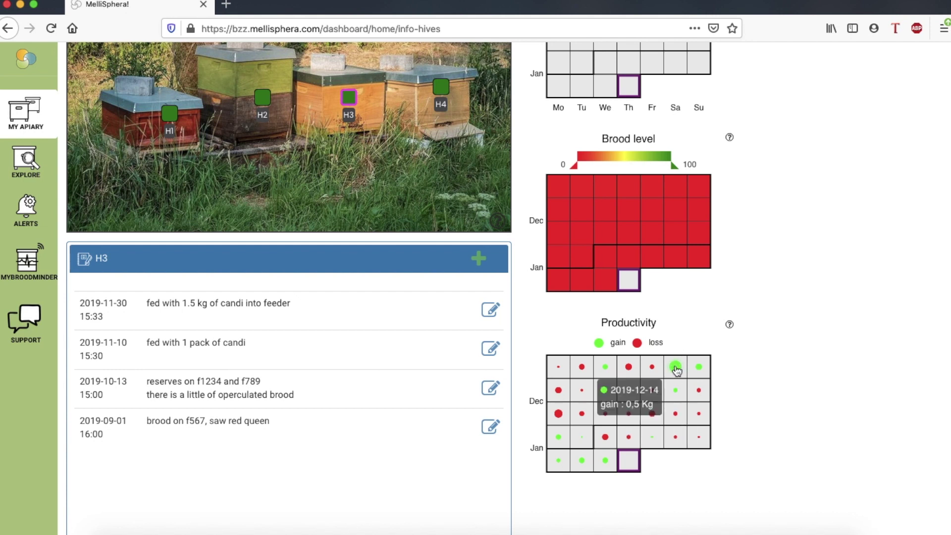
pyautogui.moveTo(676, 391)
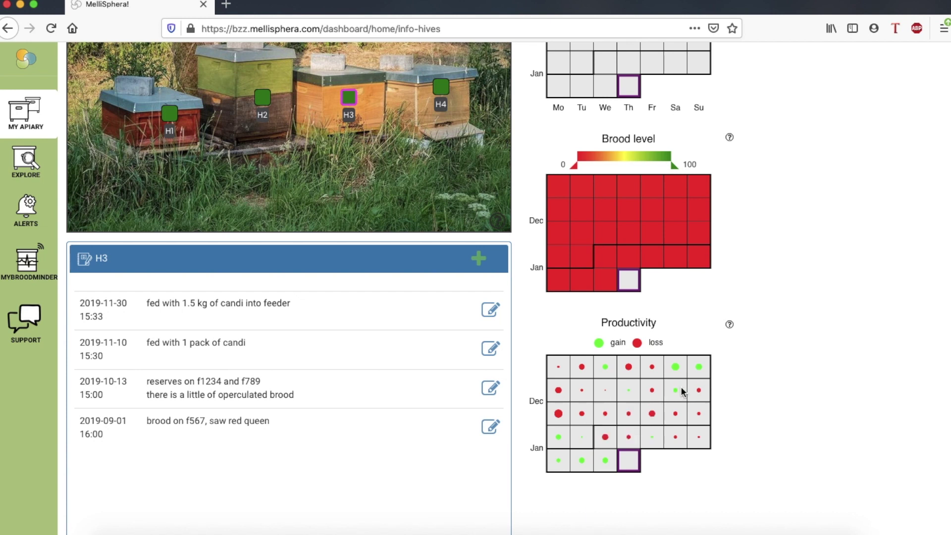
pyautogui.scroll(4, 523, 127)
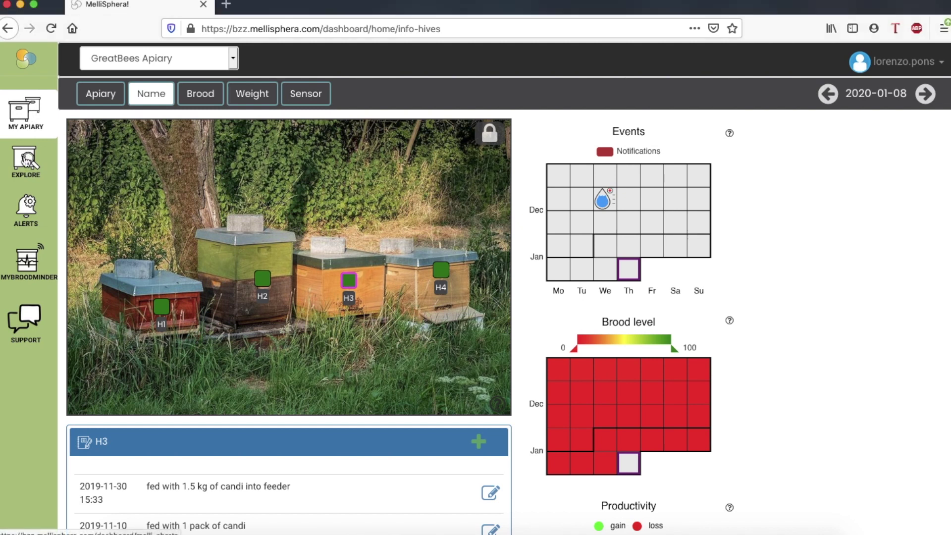
pyautogui.click(27, 161)
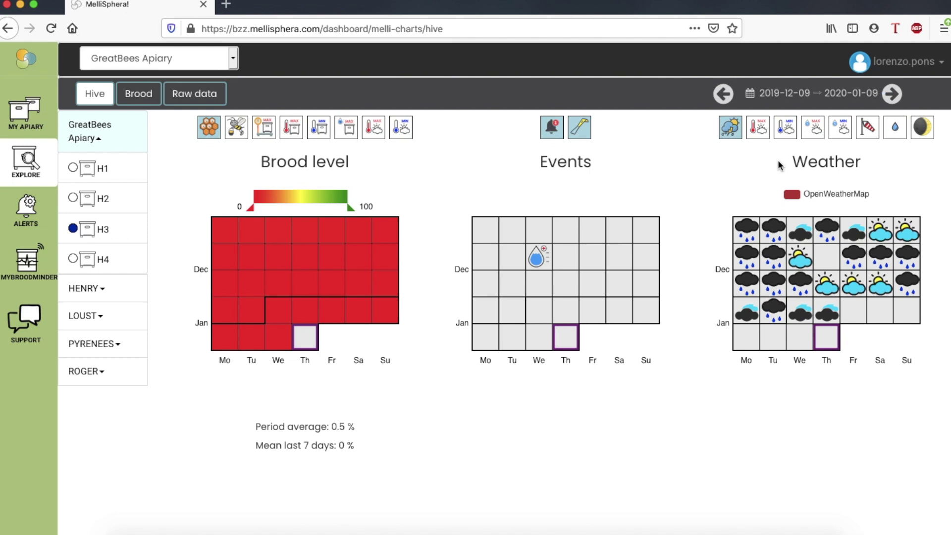
# Step: Set H3's chart date range to the 1 year preset, 2019-01-07 to 2020-01-09
pyautogui.click(837, 99)
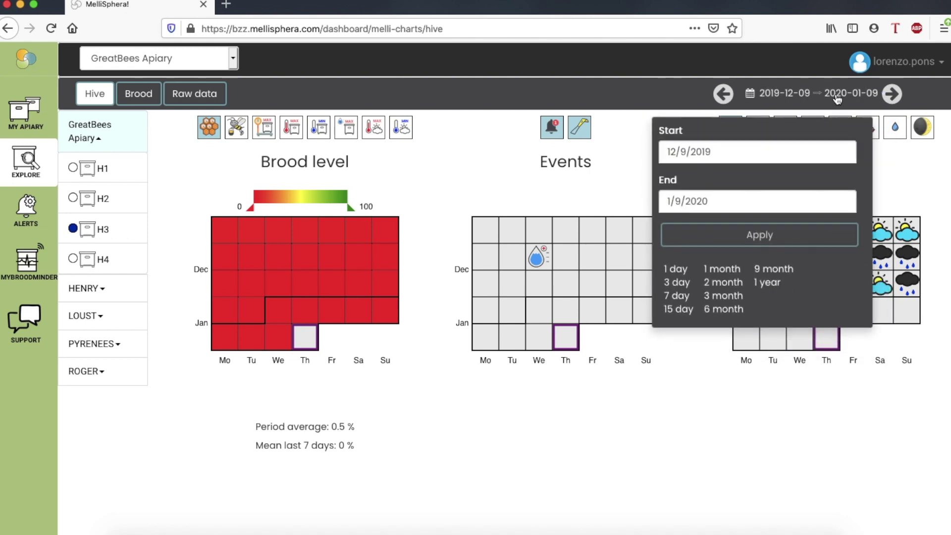
pyautogui.click(768, 282)
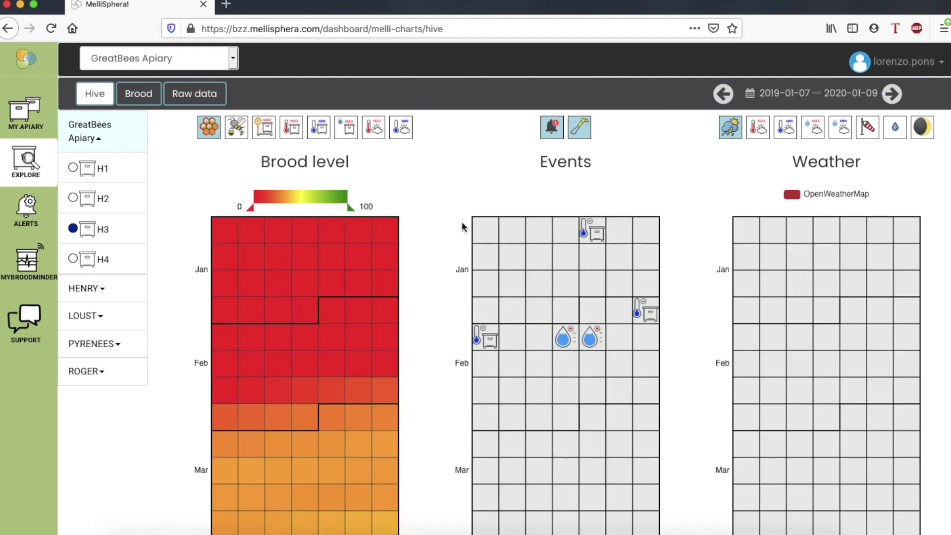
pyautogui.scroll(-1, 456, 218)
pyautogui.scroll(1, 456, 212)
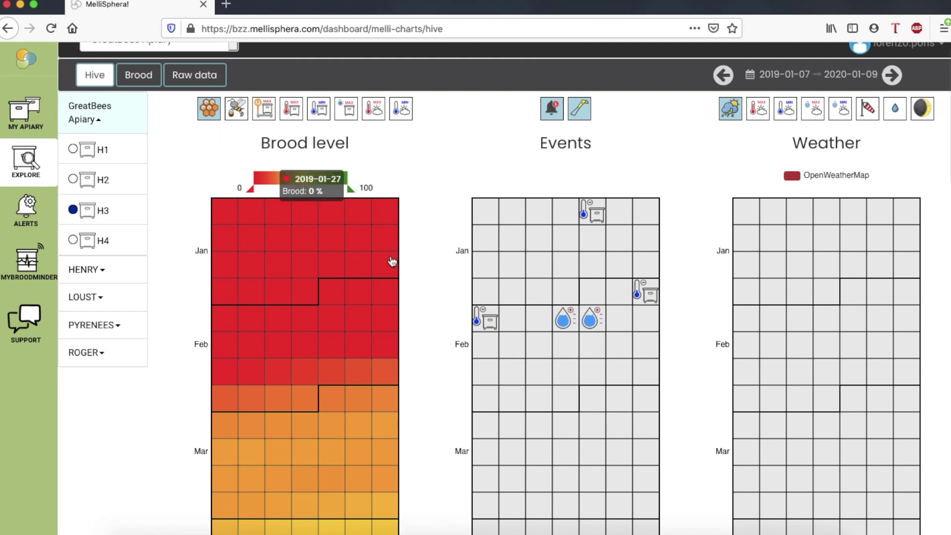
pyautogui.moveTo(391, 260)
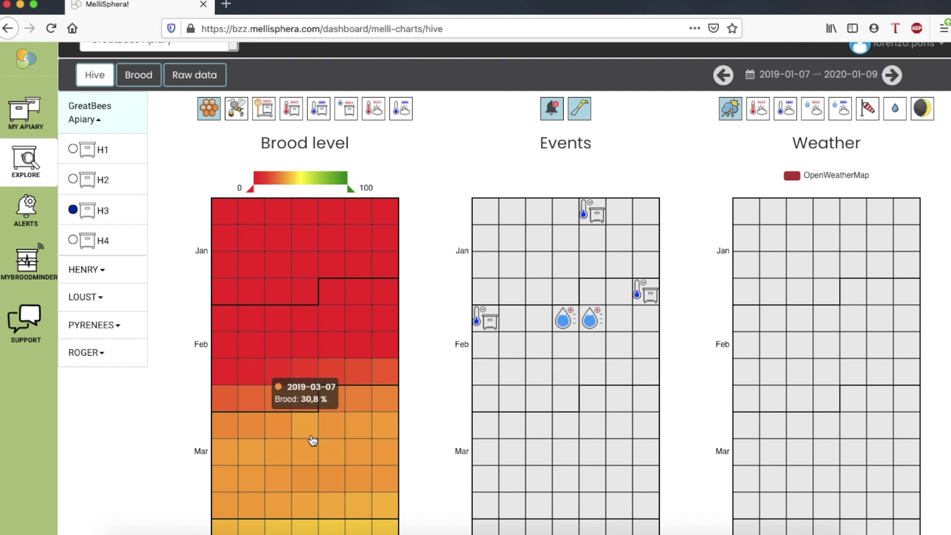
pyautogui.scroll(-5, 312, 440)
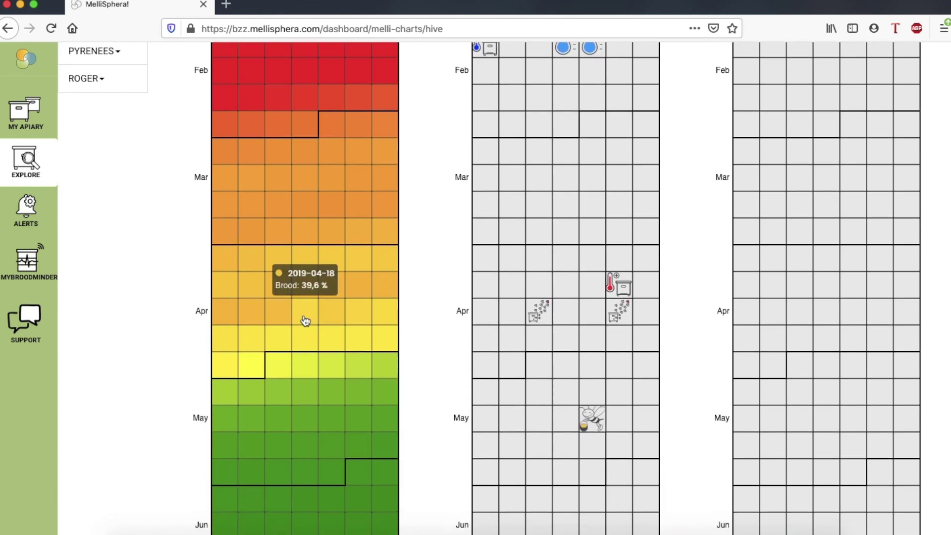
pyautogui.scroll(-5, 305, 344)
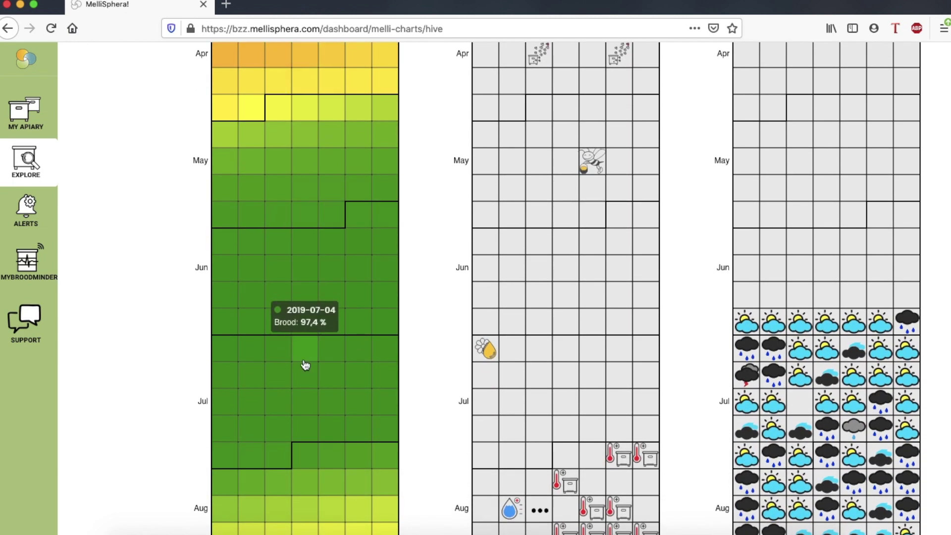
pyautogui.scroll(-4, 306, 365)
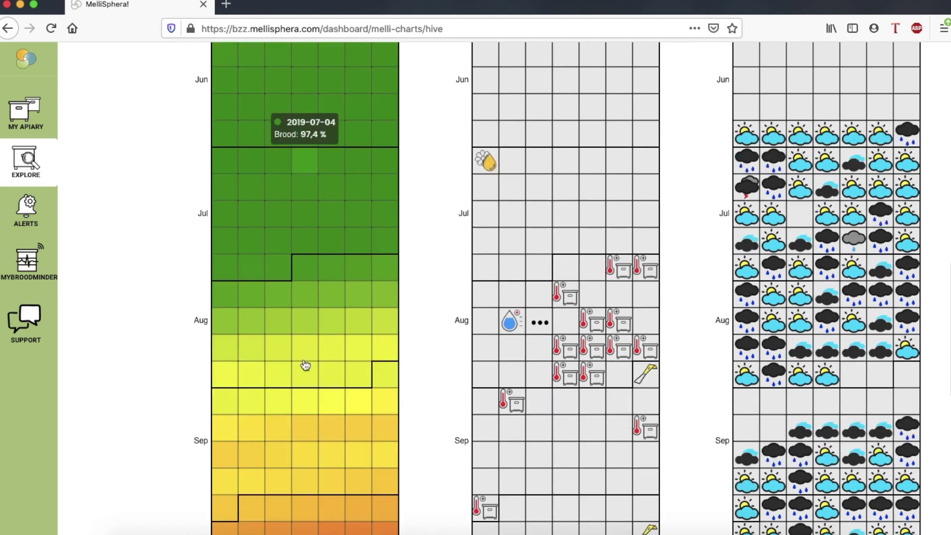
pyautogui.scroll(-5, 306, 365)
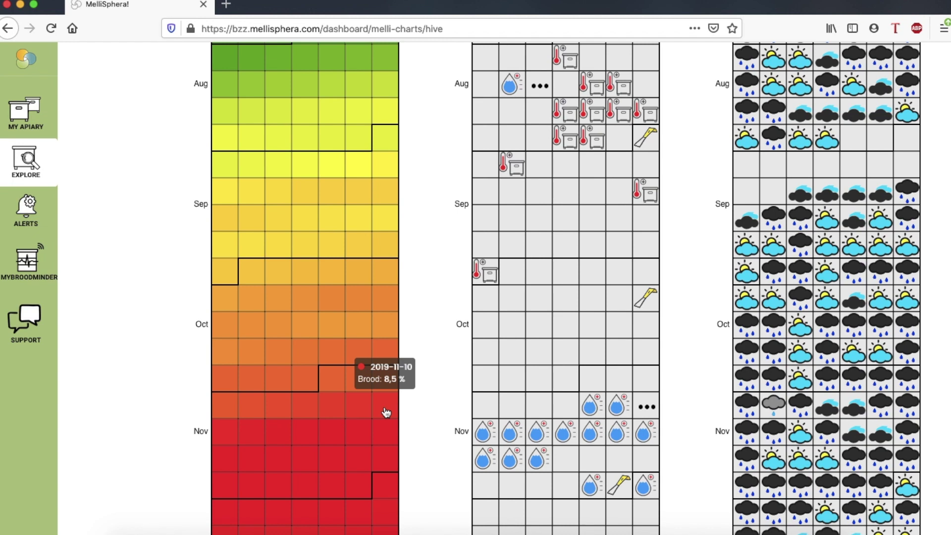
pyautogui.scroll(5, 435, 178)
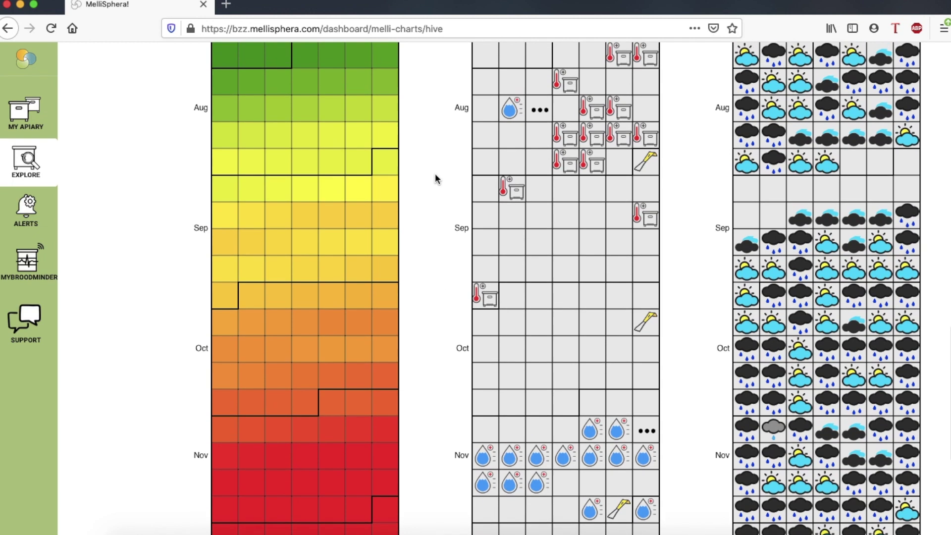
pyautogui.scroll(15, 436, 178)
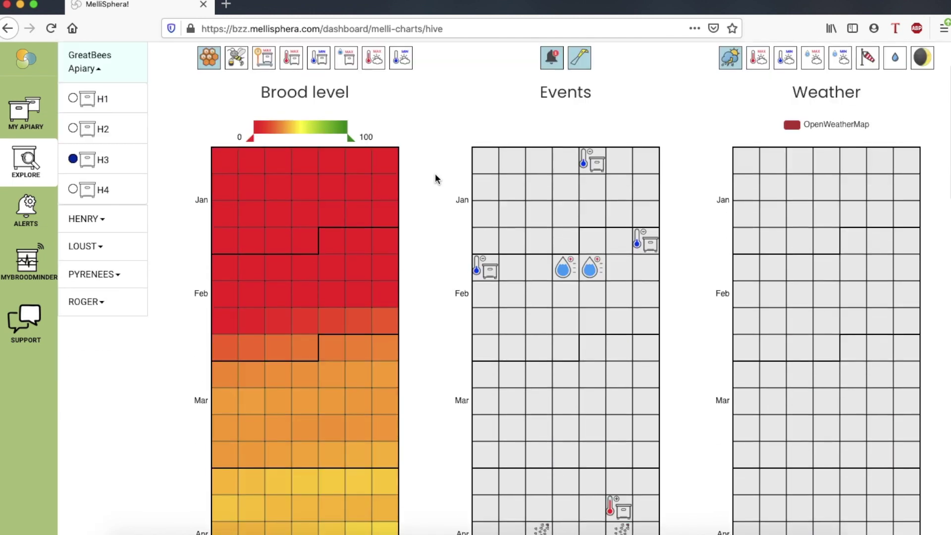
pyautogui.scroll(-1, 436, 178)
pyautogui.moveTo(592, 169)
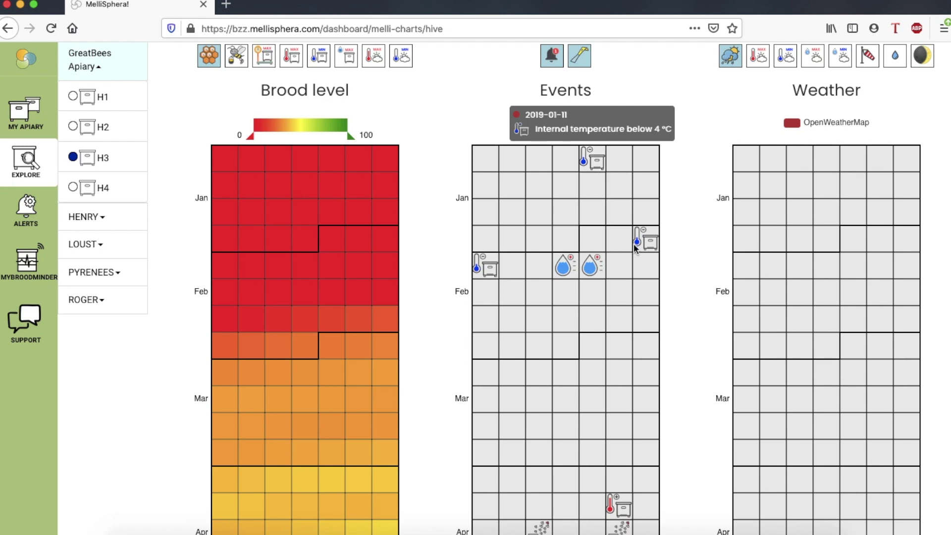
pyautogui.moveTo(636, 250)
pyautogui.moveTo(594, 267)
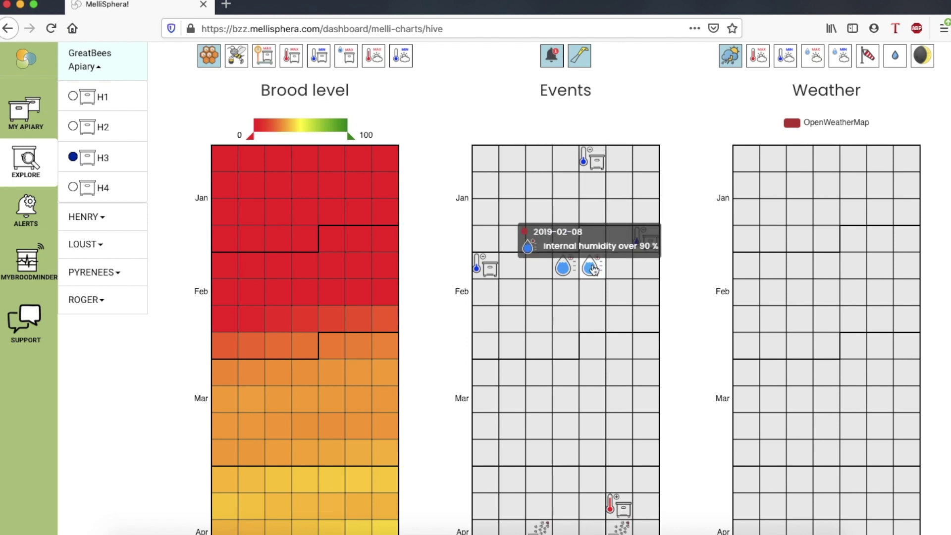
pyautogui.scroll(-5, 593, 269)
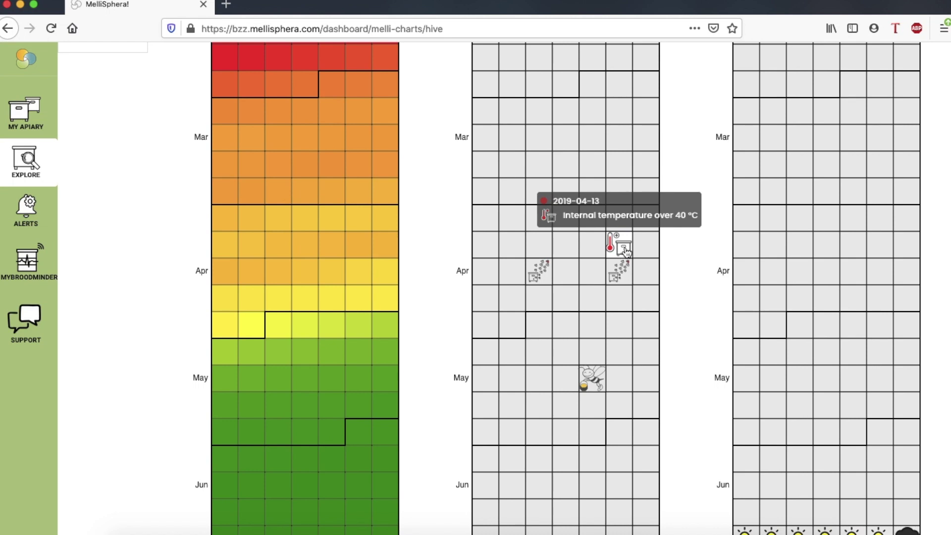
pyautogui.moveTo(537, 274)
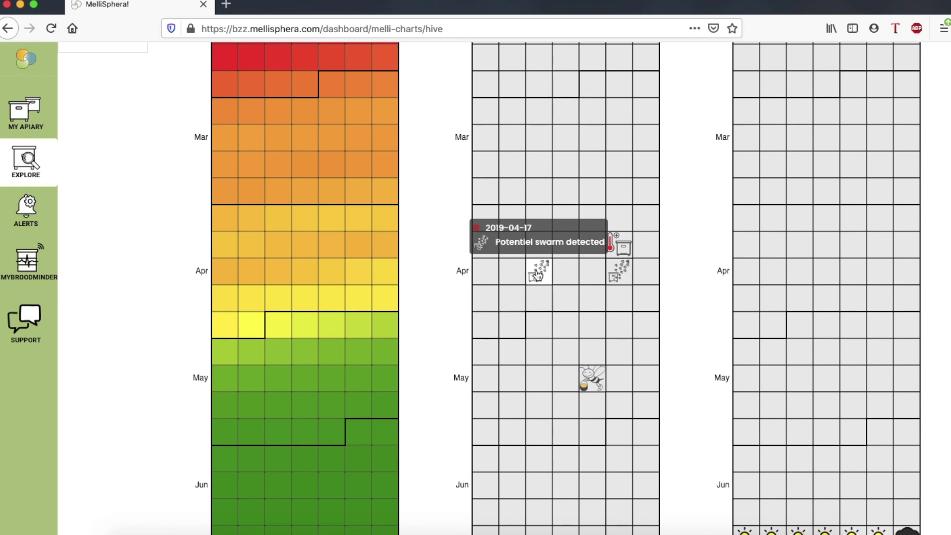
pyautogui.moveTo(593, 379)
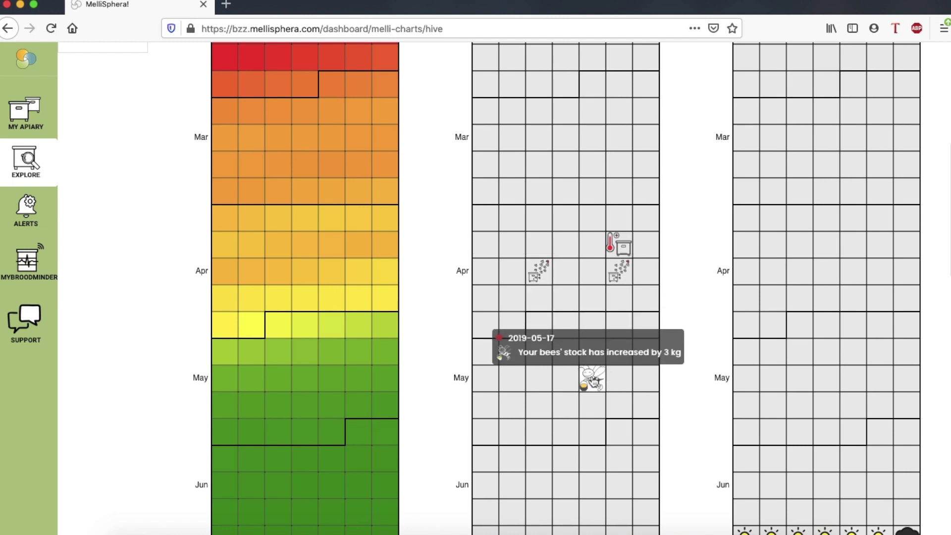
pyautogui.scroll(-1, 593, 379)
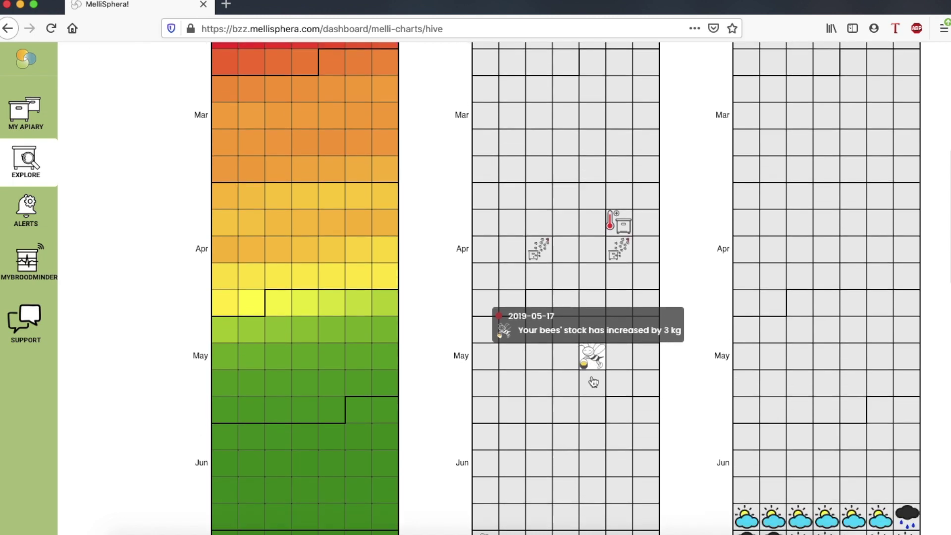
pyautogui.scroll(-5, 593, 381)
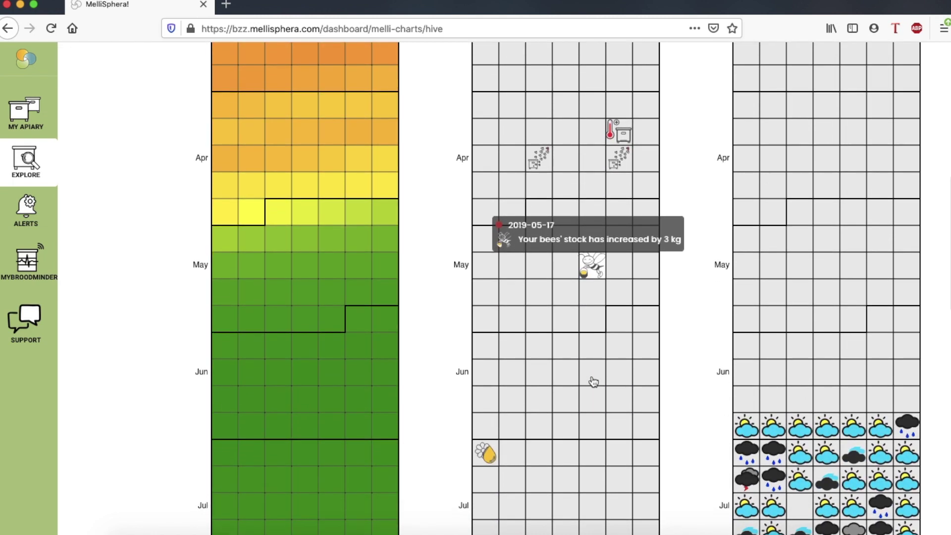
pyautogui.moveTo(485, 423)
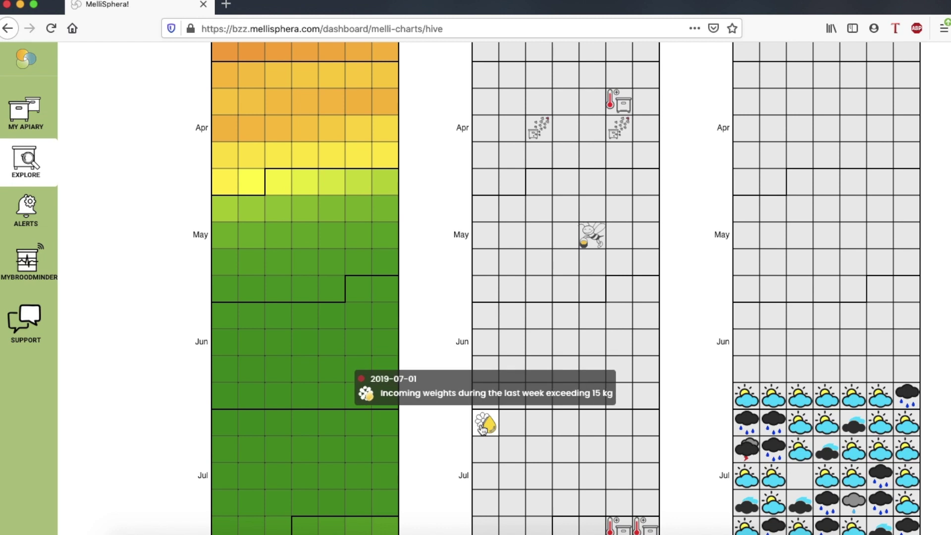
pyautogui.scroll(13, 401, 243)
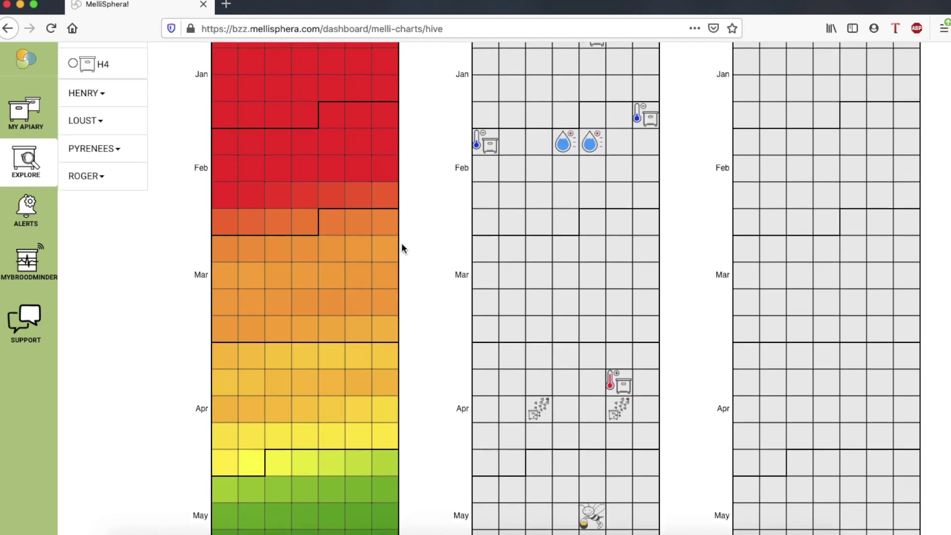
pyautogui.scroll(6, 402, 247)
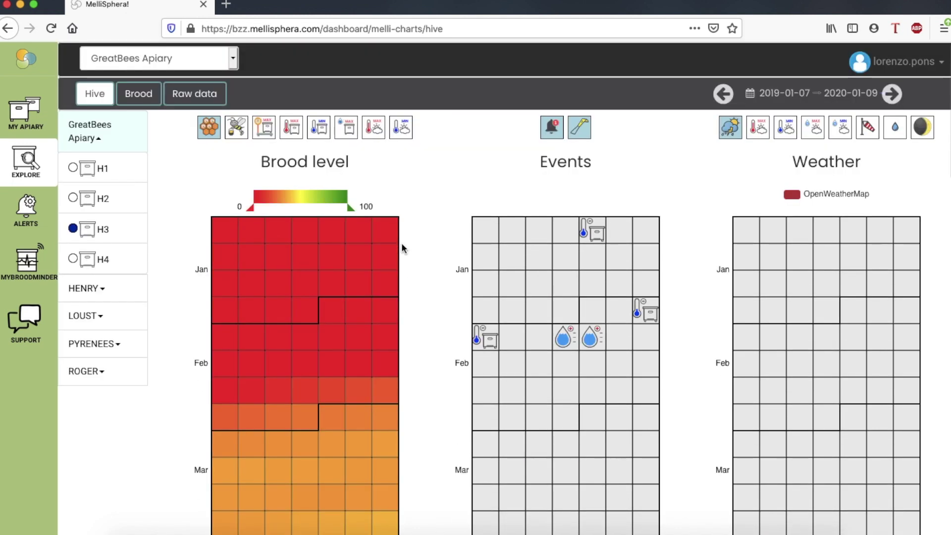
pyautogui.click(236, 130)
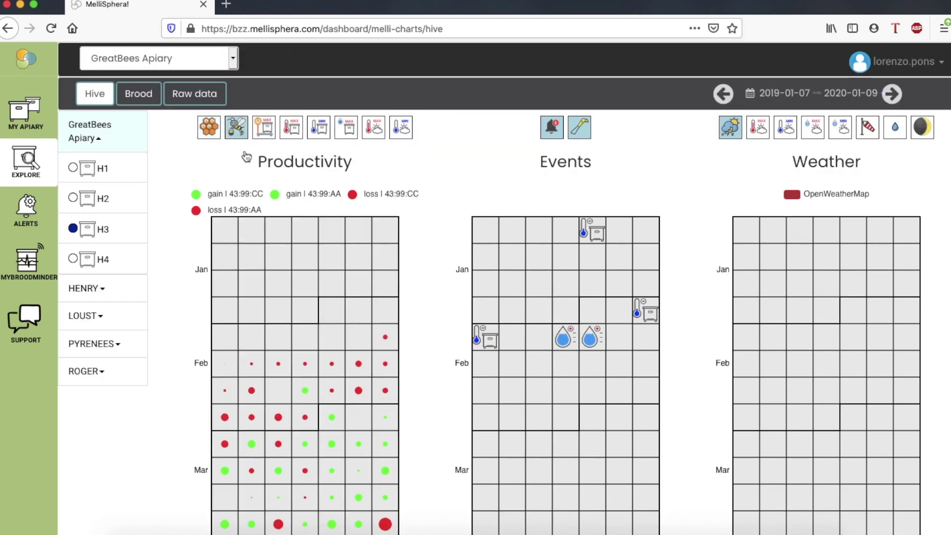
# Step: Read H3's daily weight gains on the Productivity calendar, peaking at 3.8 Kg on 2019-06-26
pyautogui.scroll(-14, 474, 323)
pyautogui.scroll(-5, 474, 322)
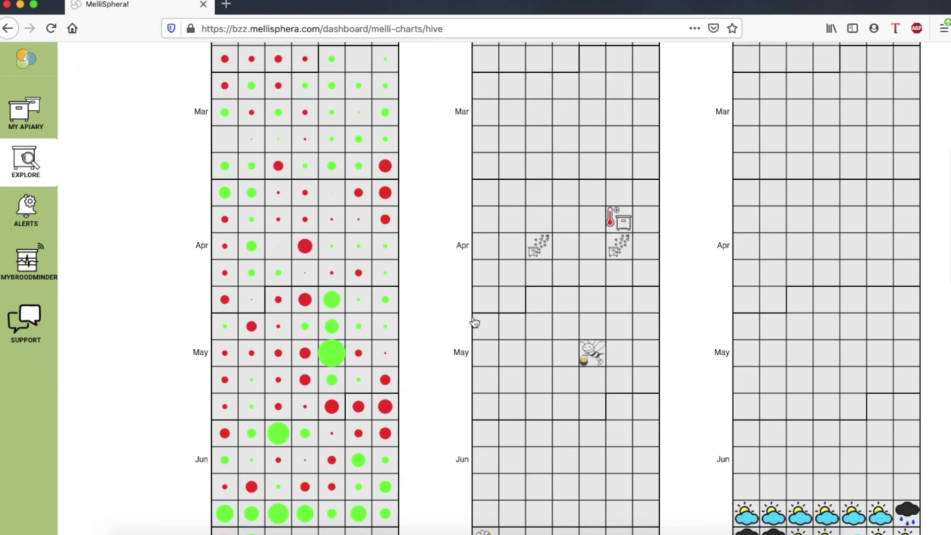
pyautogui.moveTo(329, 244)
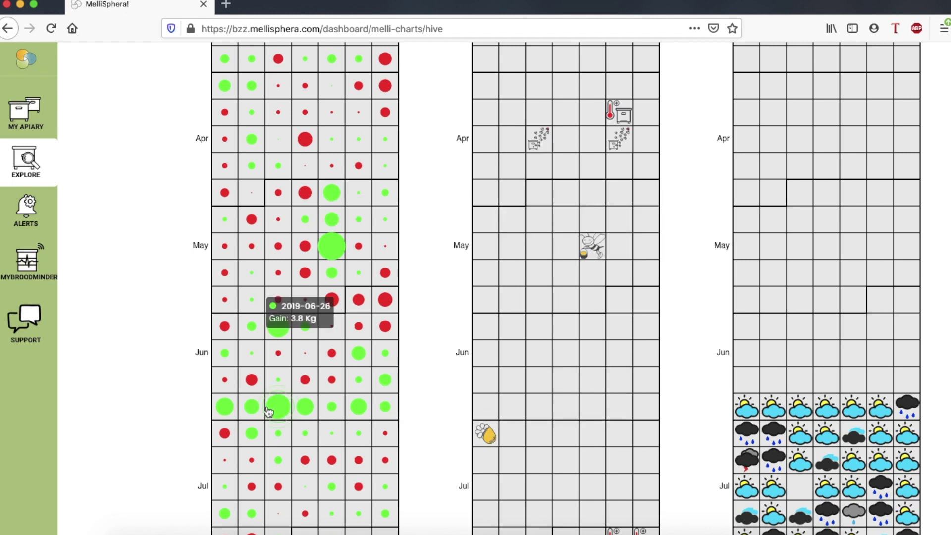
pyautogui.moveTo(282, 414)
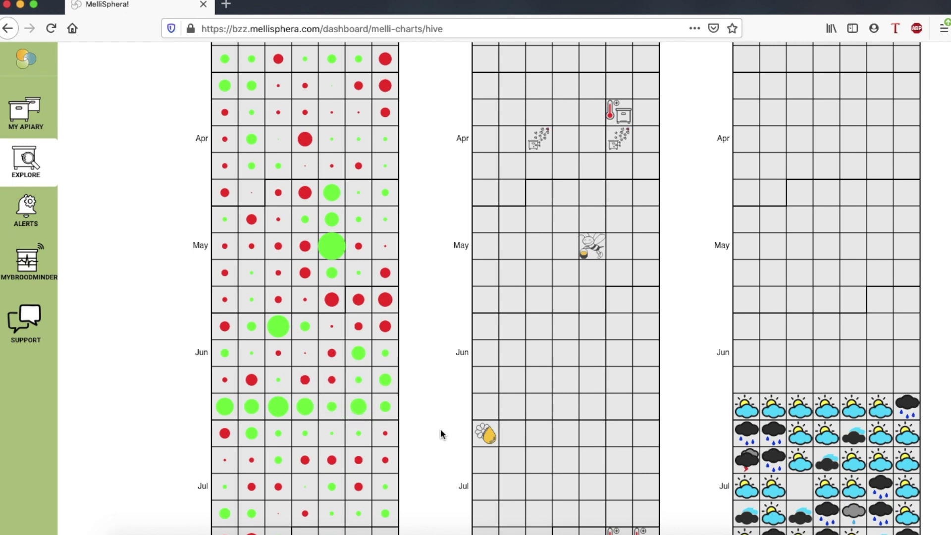
pyautogui.scroll(-5, 441, 433)
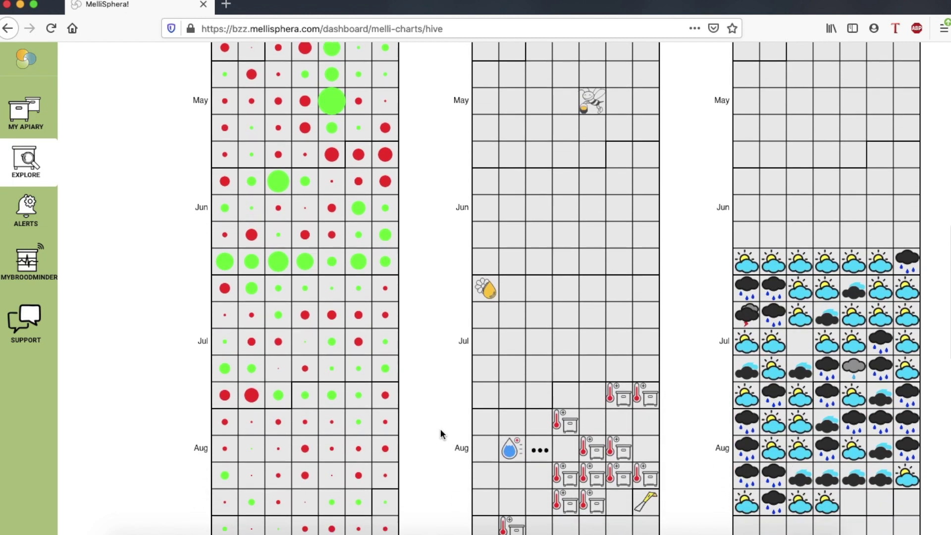
pyautogui.scroll(-1, 441, 429)
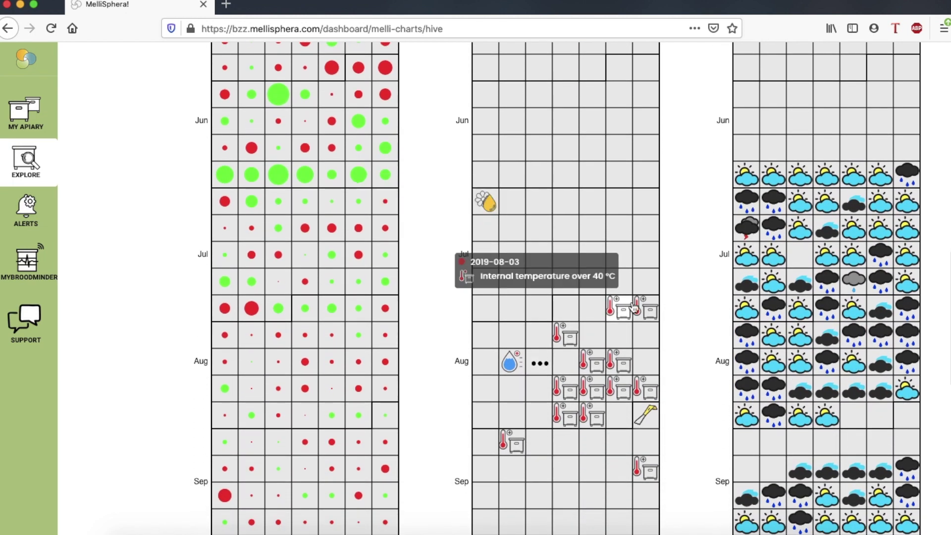
pyautogui.moveTo(606, 316)
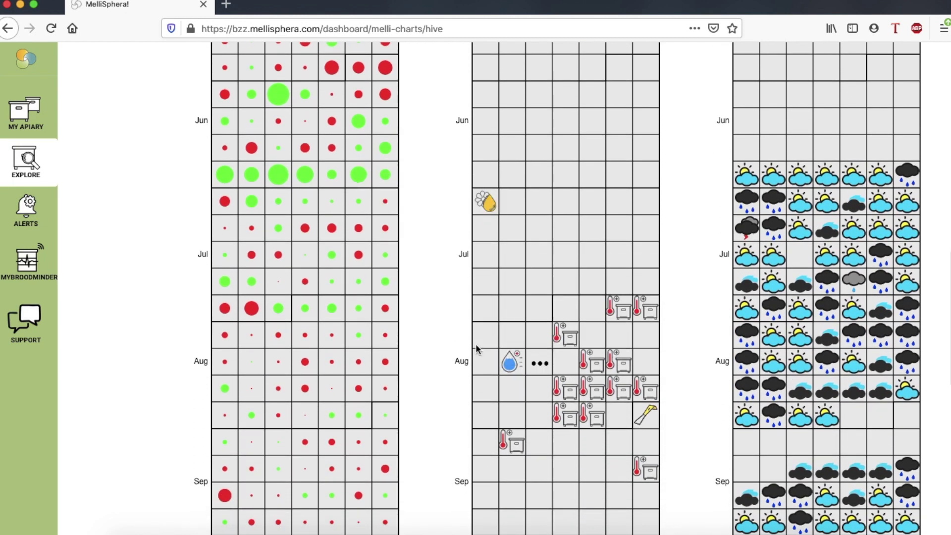
pyautogui.moveTo(563, 378)
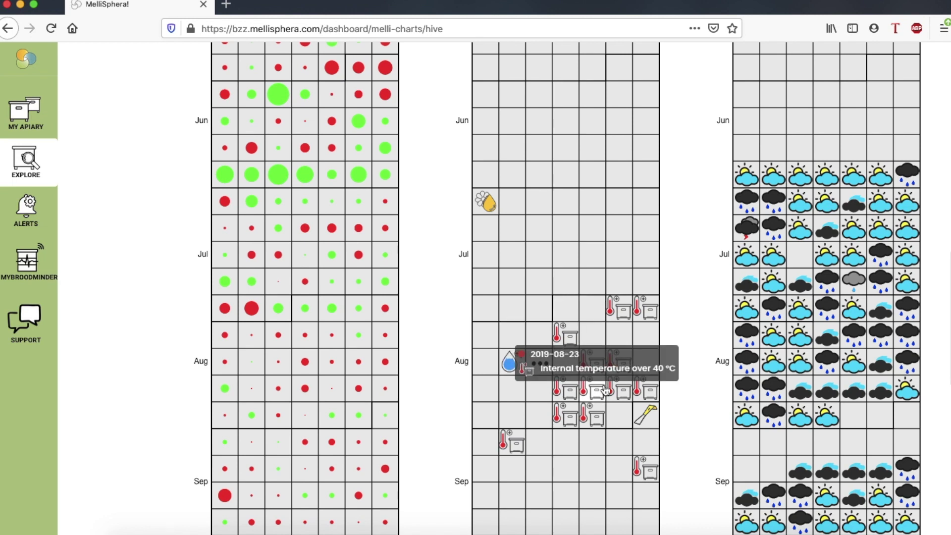
pyautogui.moveTo(646, 416)
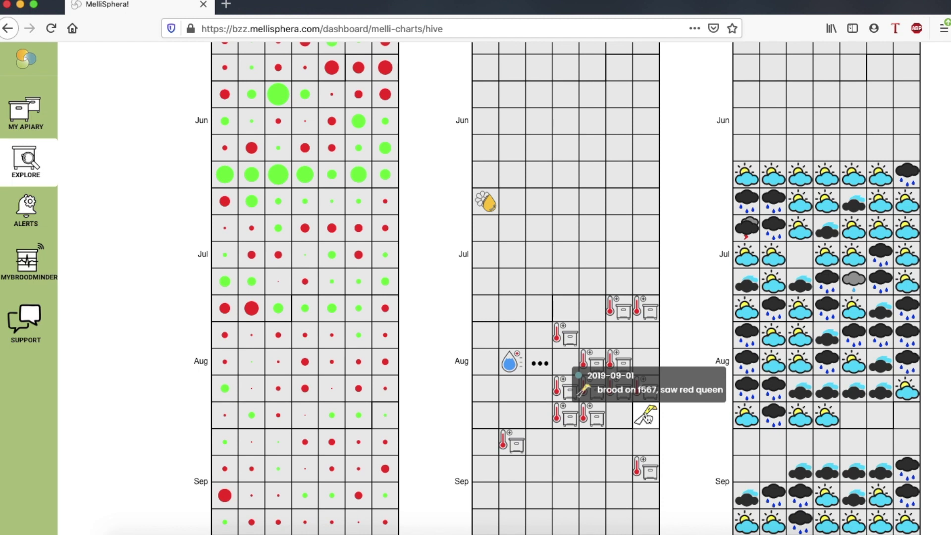
pyautogui.scroll(-6, 646, 416)
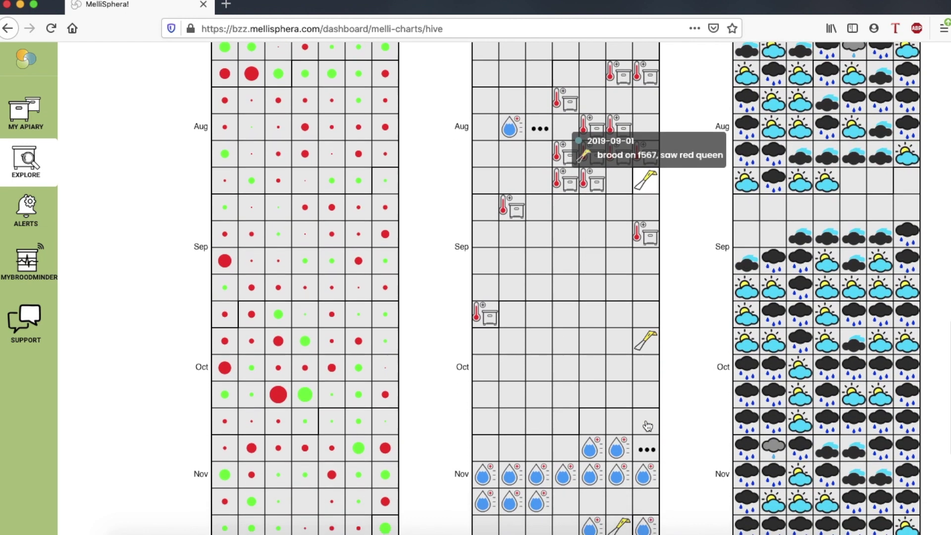
pyautogui.scroll(-2, 647, 426)
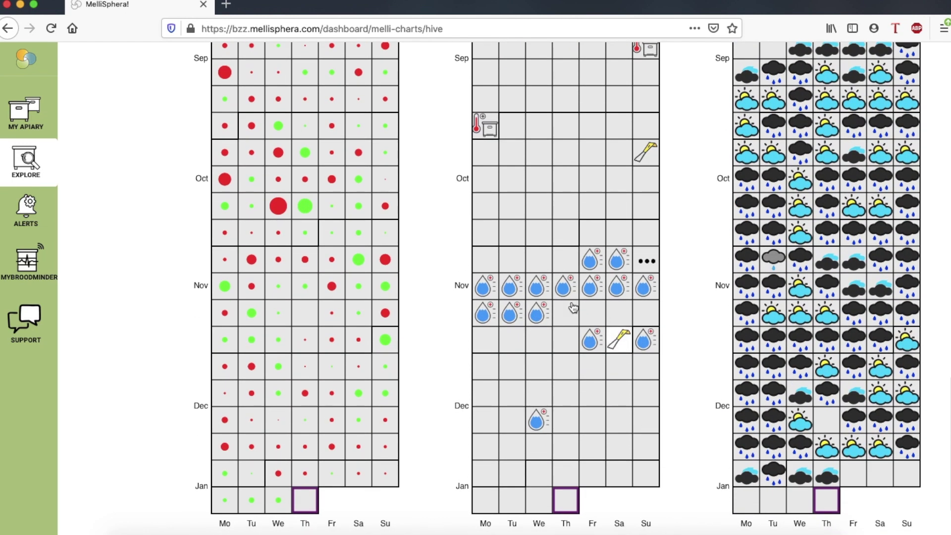
# Step: Switch H3's right-hand calendar from general weather to daily Precipitation
pyautogui.moveTo(525, 290)
pyautogui.moveTo(563, 295)
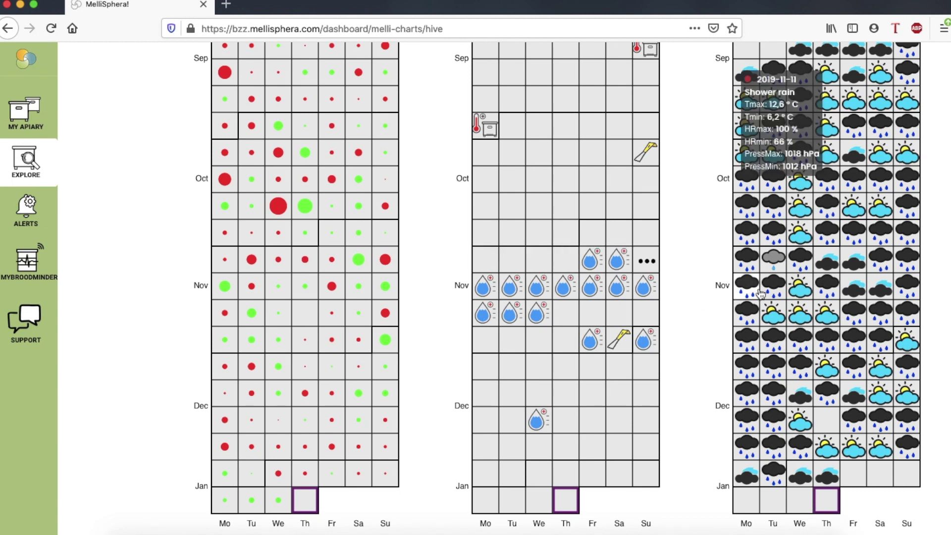
pyautogui.moveTo(772, 290)
pyautogui.moveTo(797, 275)
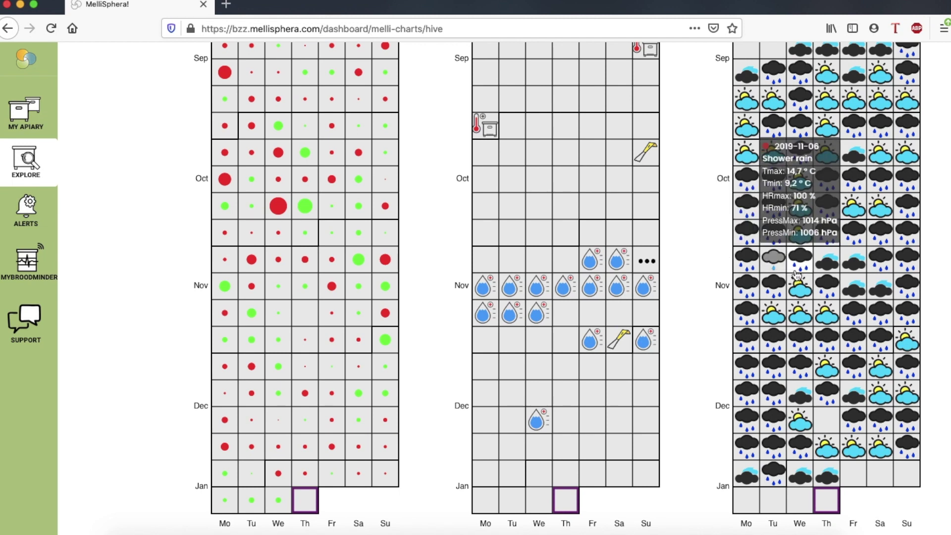
pyautogui.scroll(15, 797, 275)
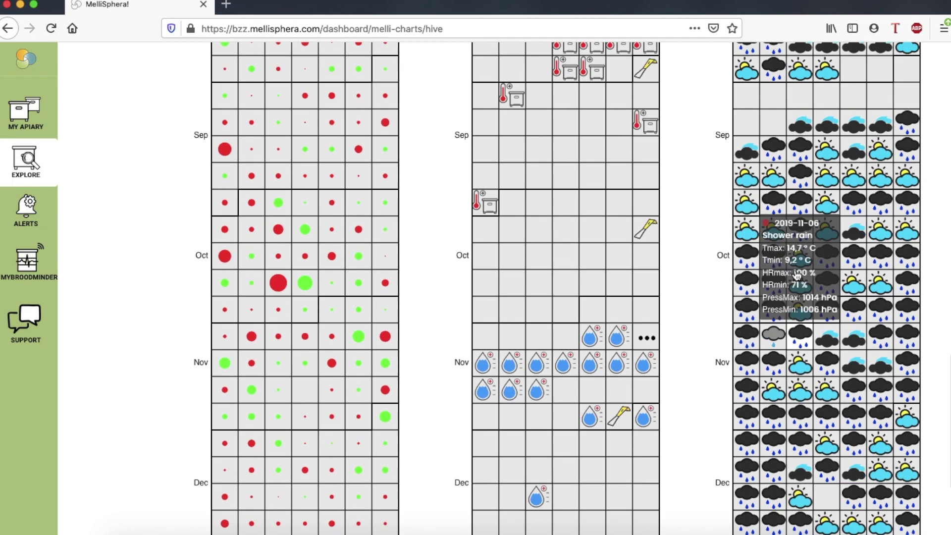
pyautogui.scroll(4, 797, 275)
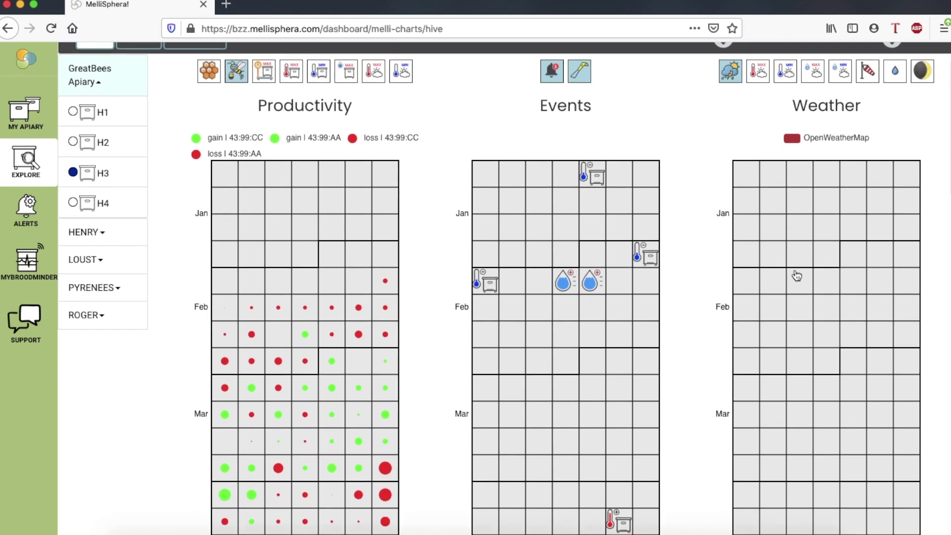
pyautogui.click(895, 72)
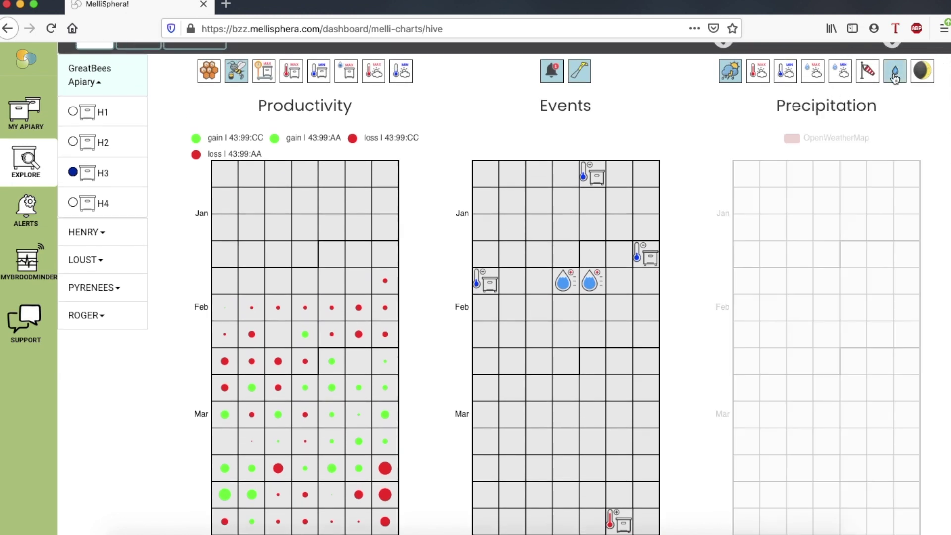
pyautogui.scroll(-20, 702, 361)
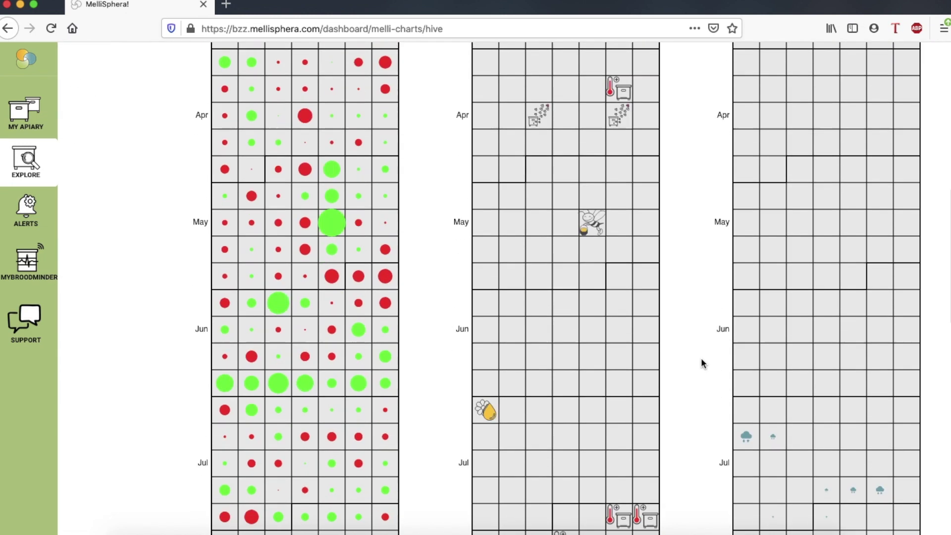
pyautogui.scroll(-8, 701, 363)
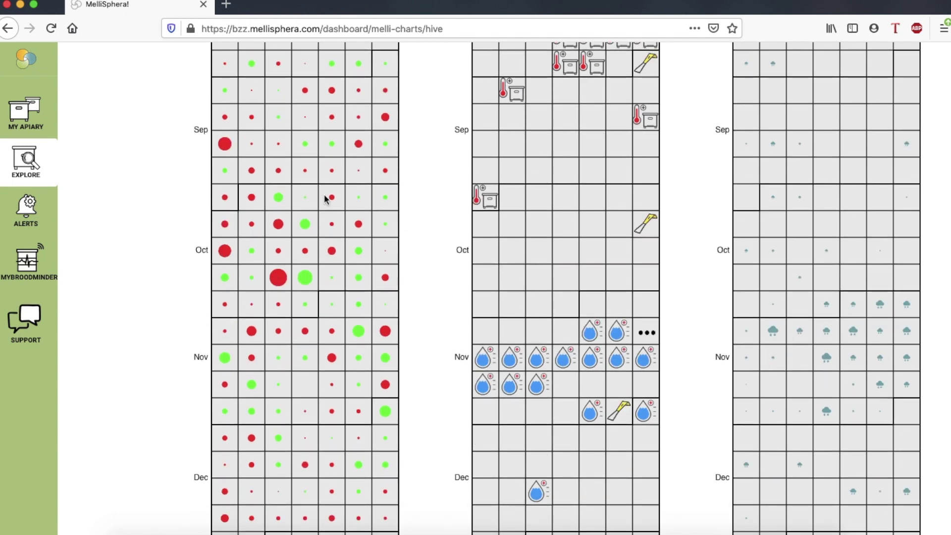
# Step: Raise the high internal humidity alert from 90 % to 95 % and return to H3's charts
pyautogui.click(30, 217)
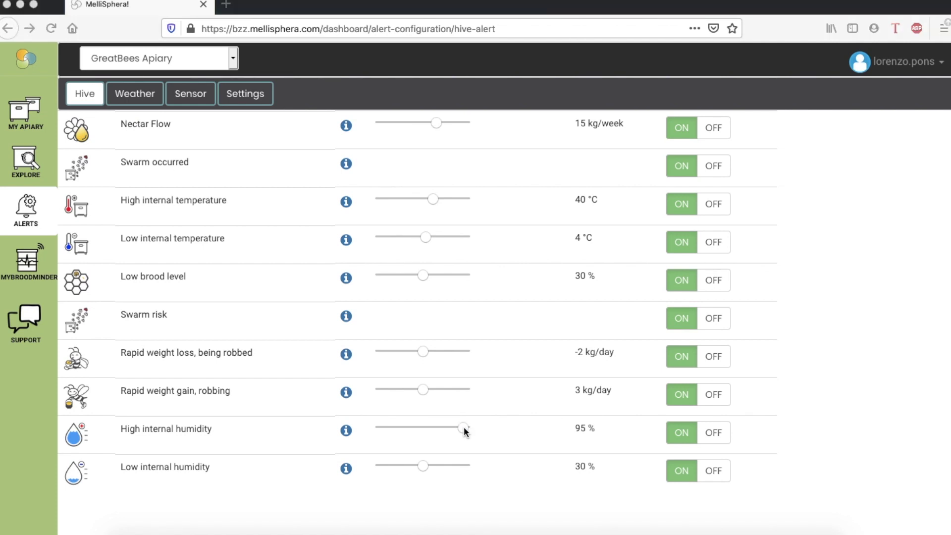
pyautogui.click(28, 161)
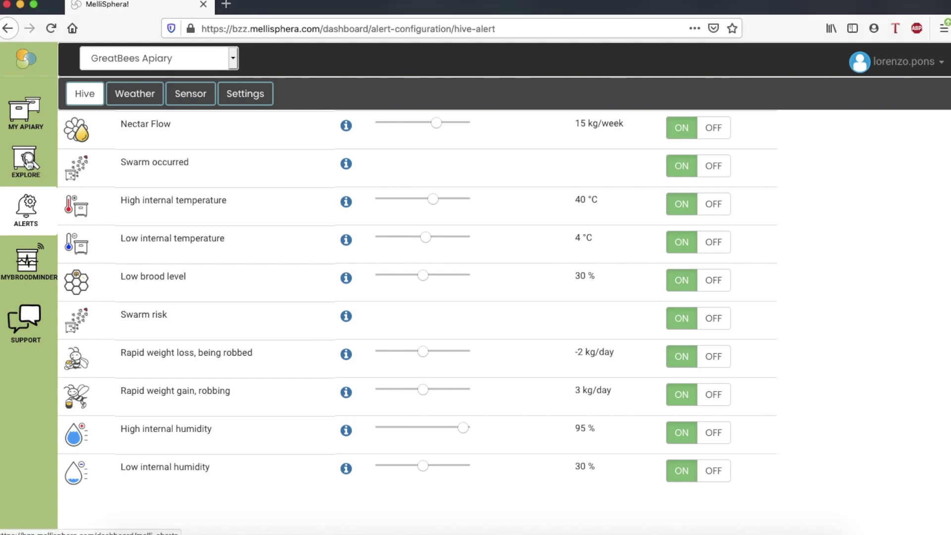
pyautogui.click(27, 161)
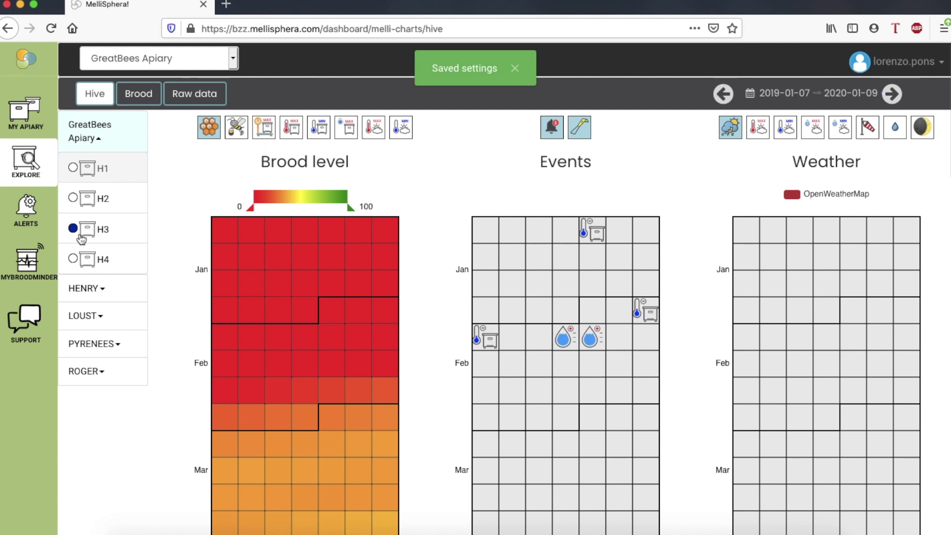
# Step: Show H3's daily brood progression line chart for 2019, peaking at 97.5 % around 2019-06-18
pyautogui.click(138, 94)
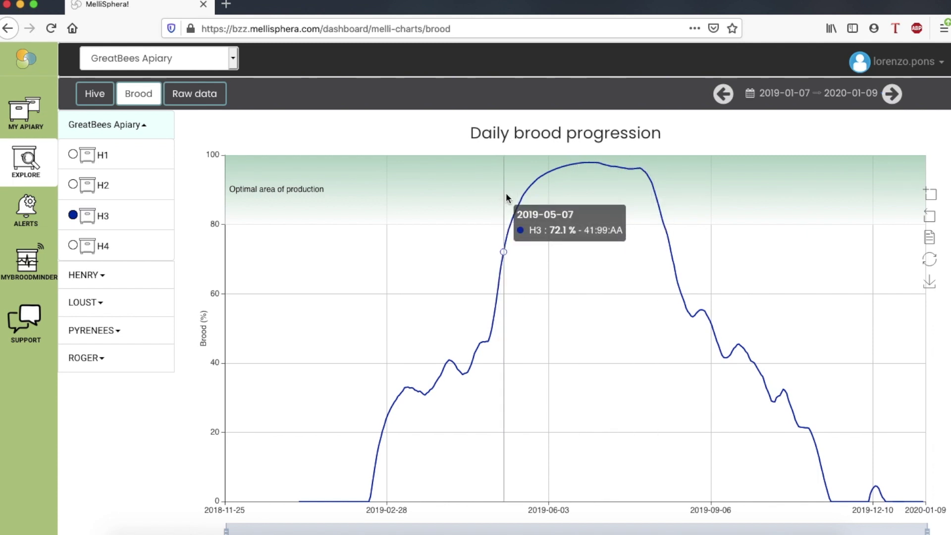
# Step: Overlay H2 and H1 brood curves with H3, then return to the GreatBees Apiary photo page
pyautogui.click(73, 185)
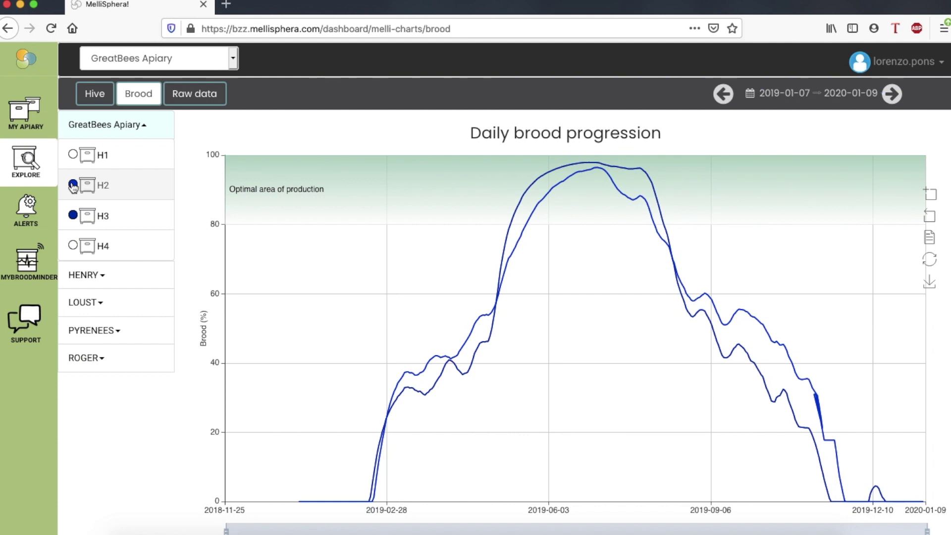
pyautogui.click(73, 155)
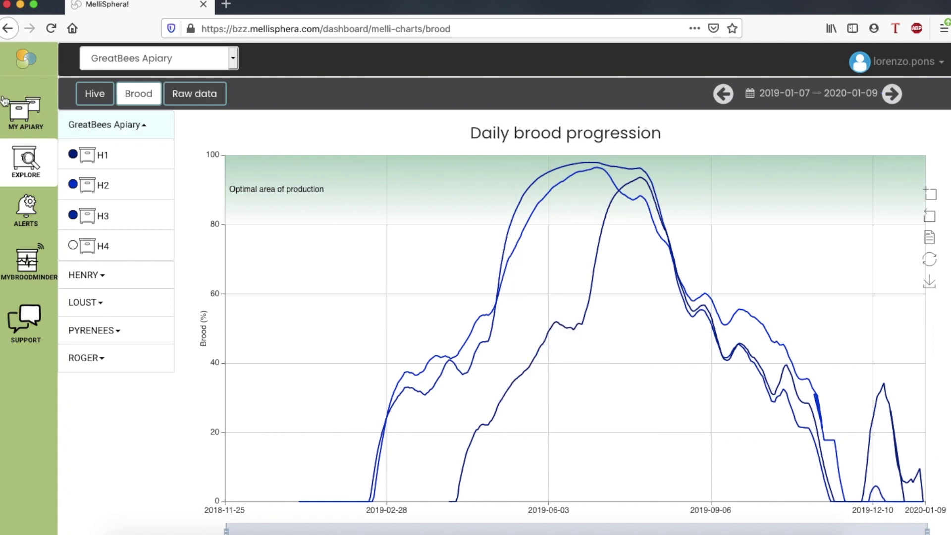
pyautogui.click(23, 117)
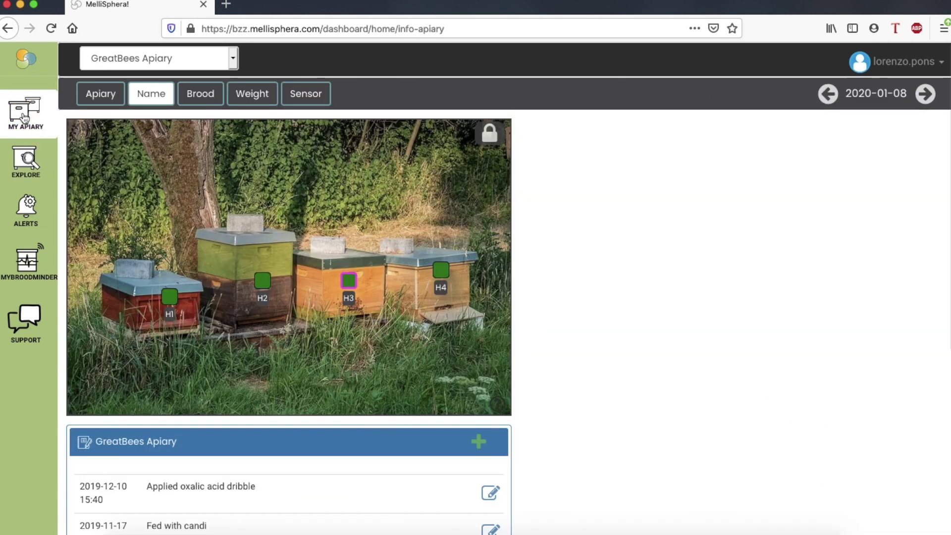